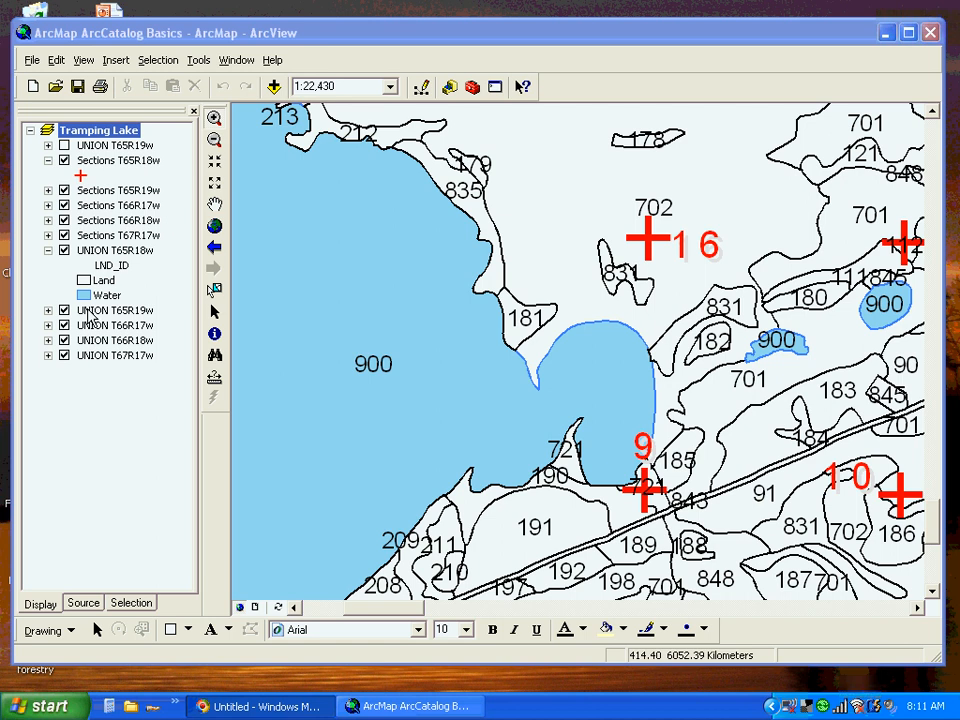
# Label the UNION T65R19w layer by the SPECIES field instead of its land ID
pyautogui.click(90, 312)
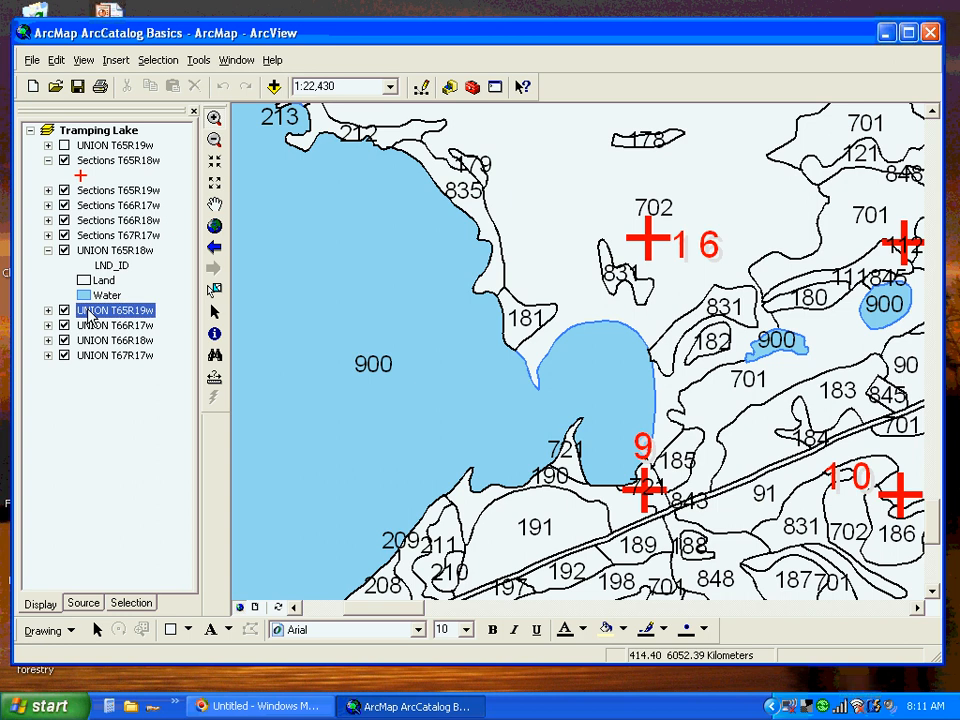
pyautogui.rightClick(88, 313)
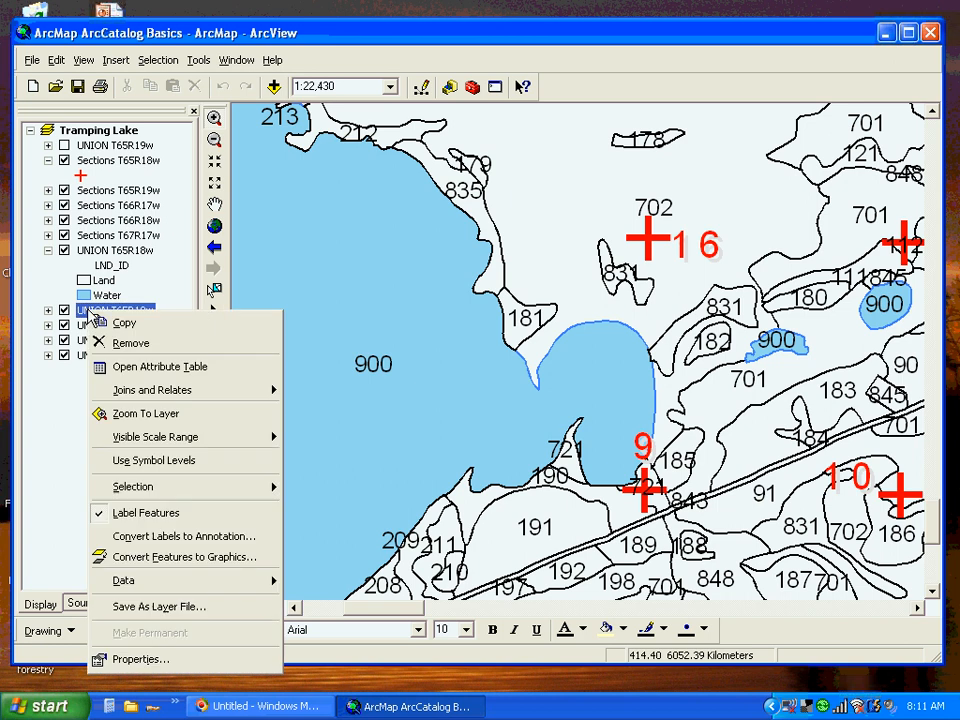
pyautogui.click(155, 665)
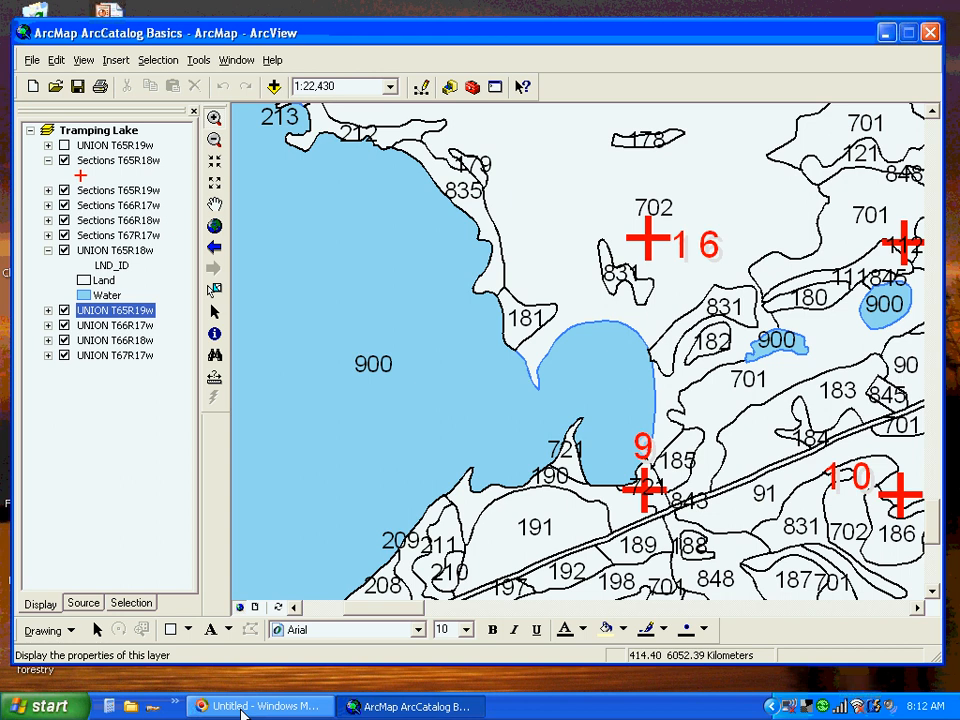
pyautogui.click(242, 712)
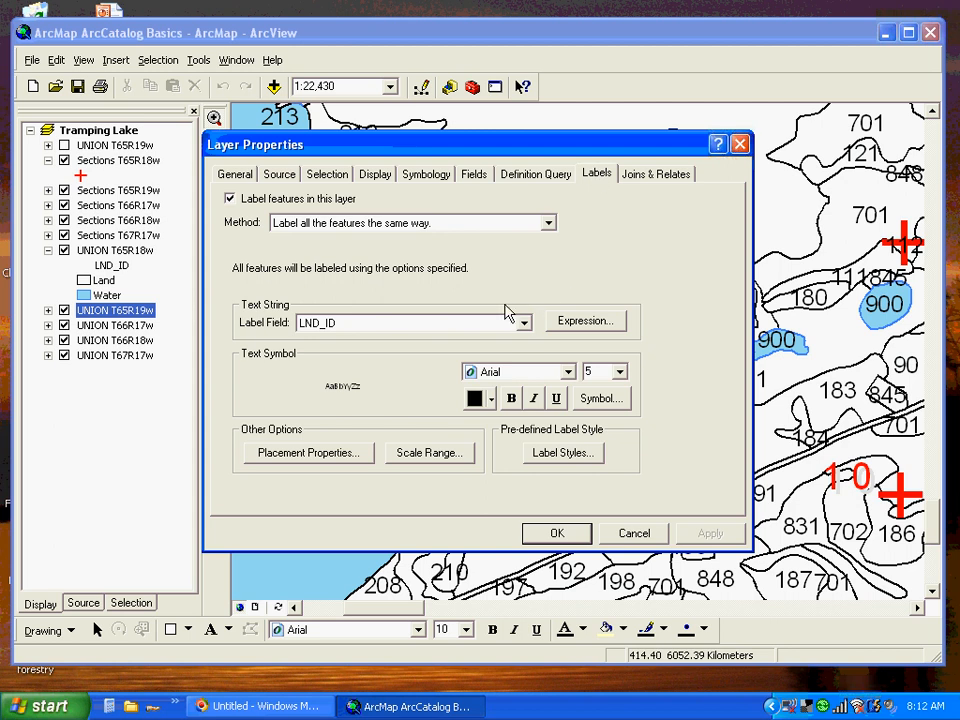
pyautogui.click(523, 325)
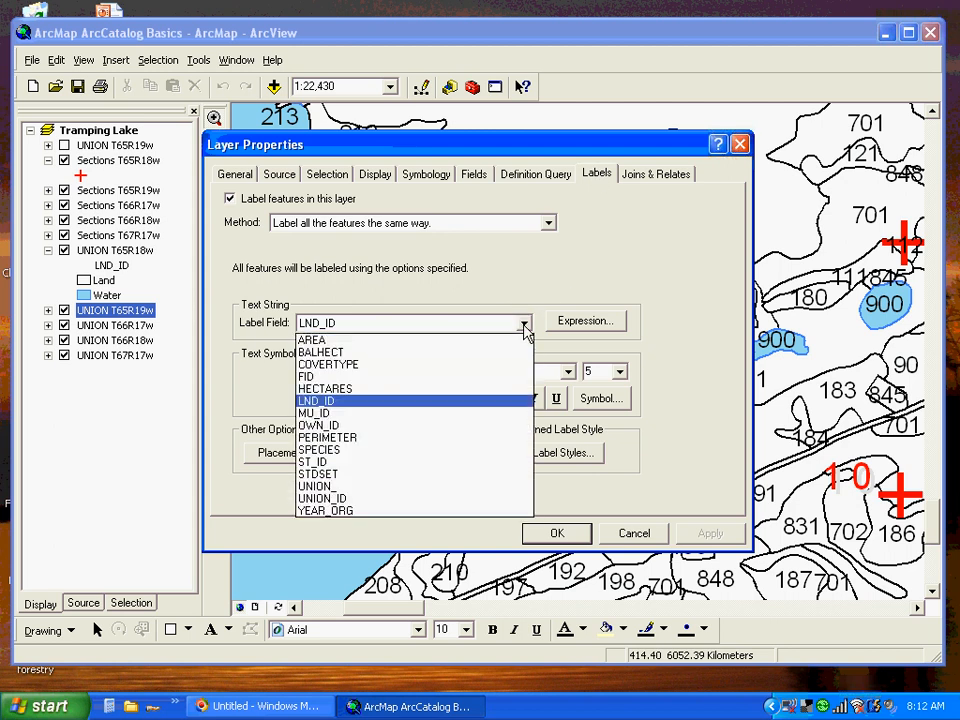
pyautogui.click(477, 453)
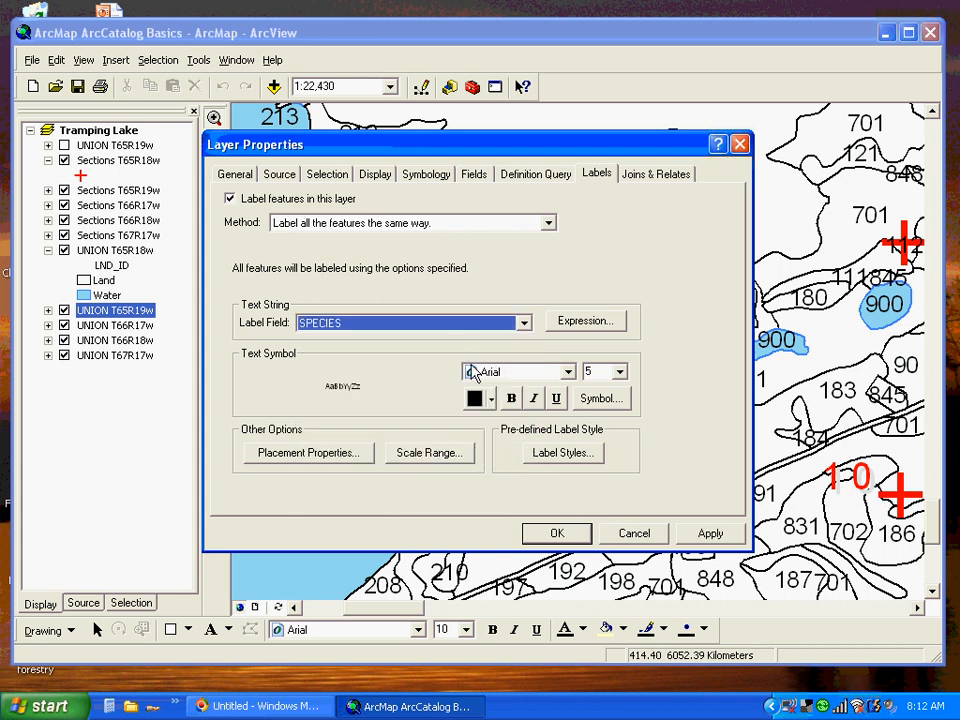
pyautogui.click(557, 534)
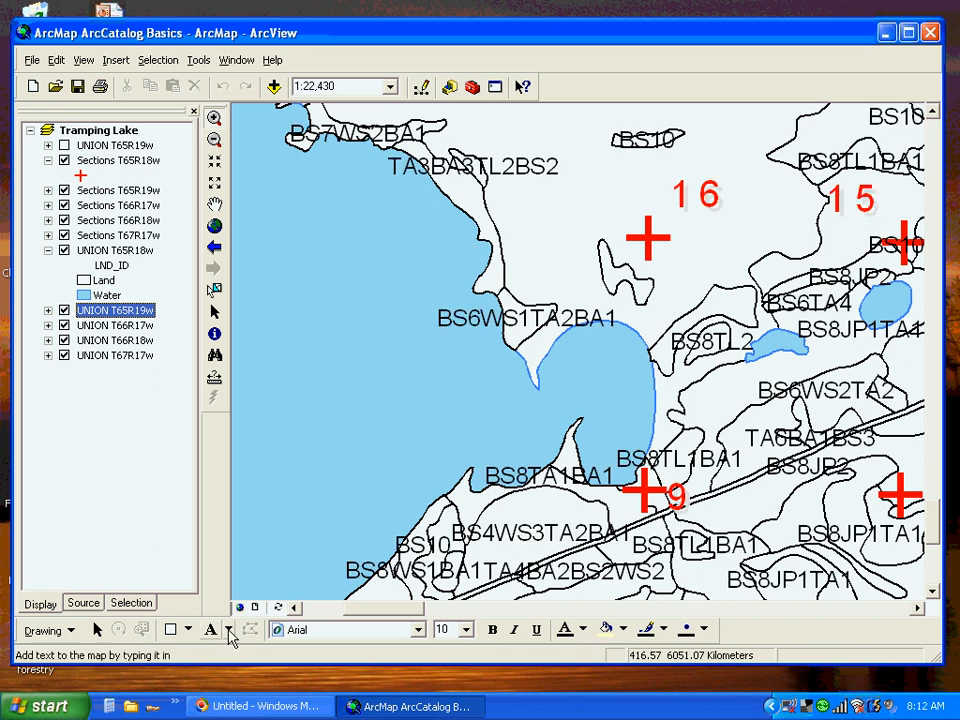
# Activate the Label tool for placing individual labels and move its options window clear of the layer list
pyautogui.click(229, 630)
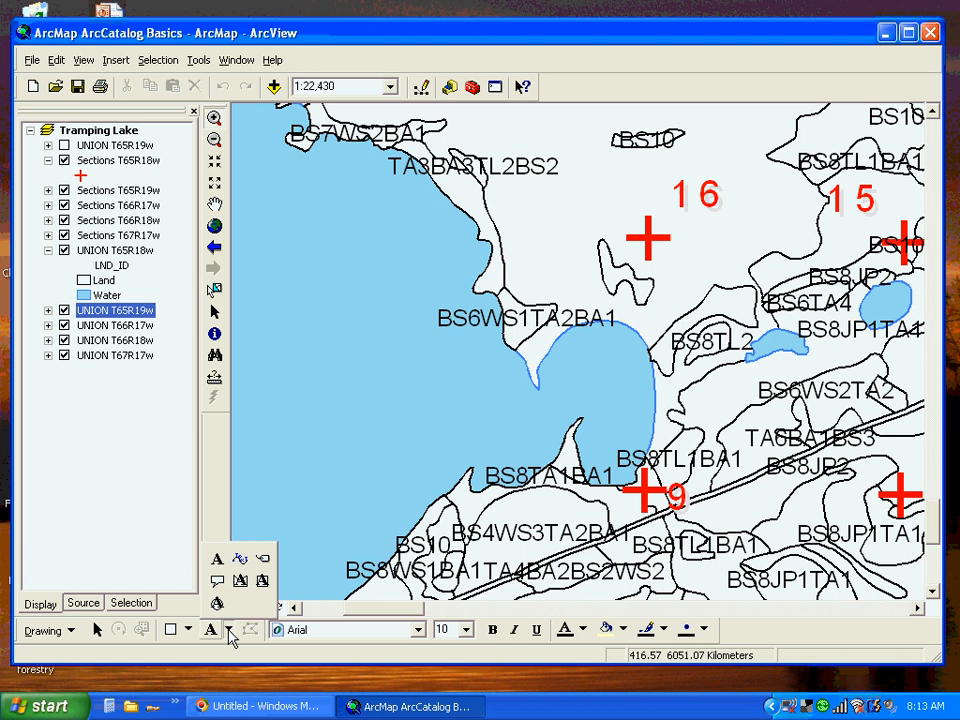
pyautogui.click(264, 558)
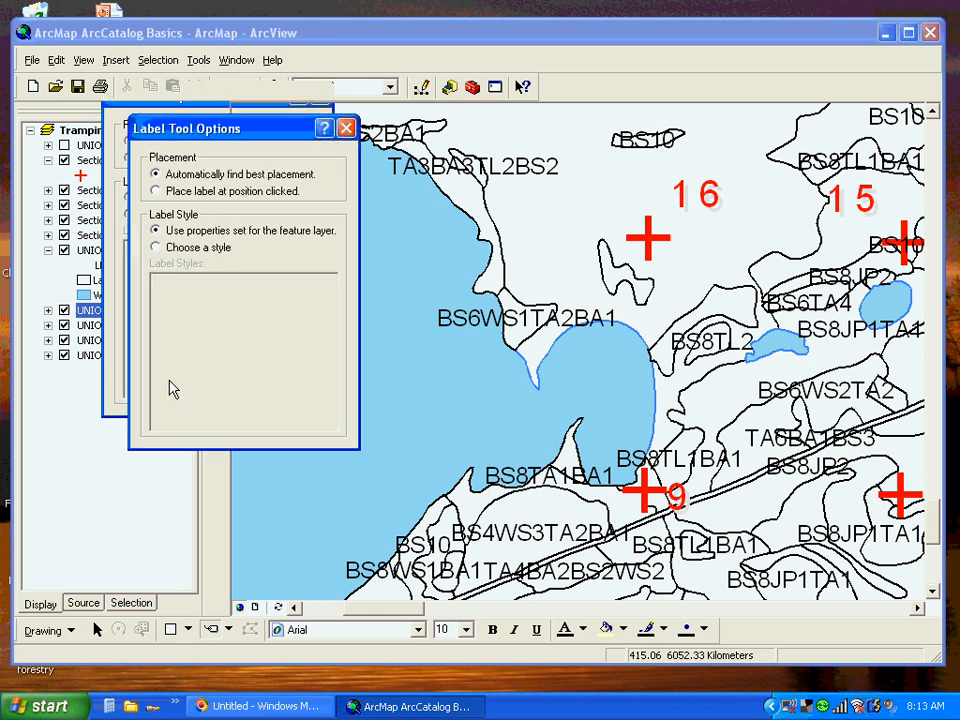
pyautogui.moveTo(285, 135); pyautogui.dragTo(407, 55)
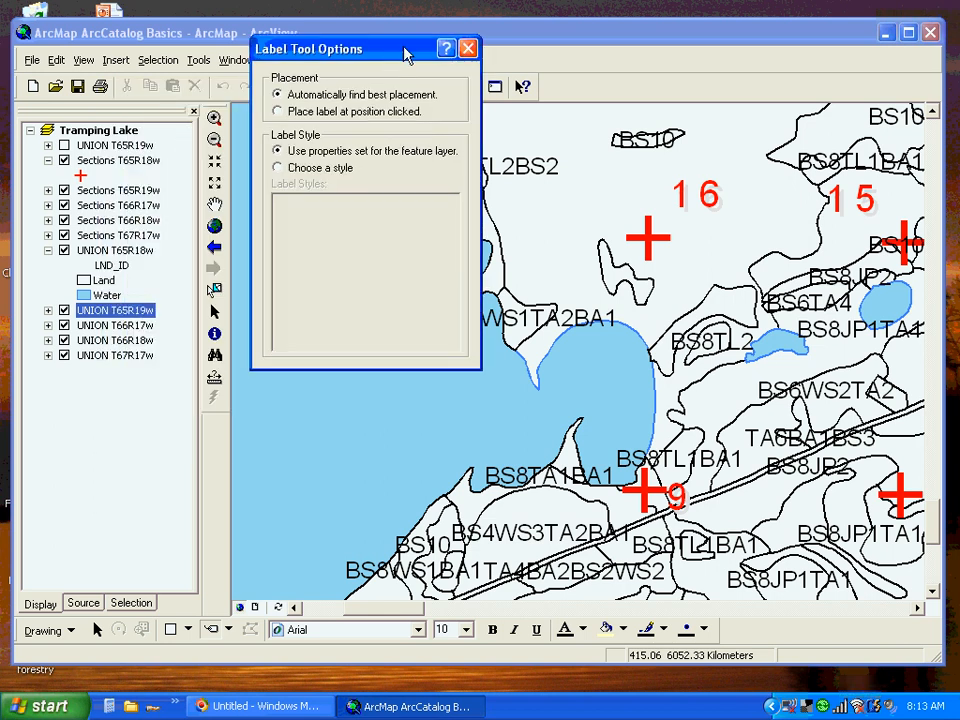
# Turn off automatic feature labelling for the UNION T65R19w layer in its layer properties
pyautogui.rightClick(112, 316)
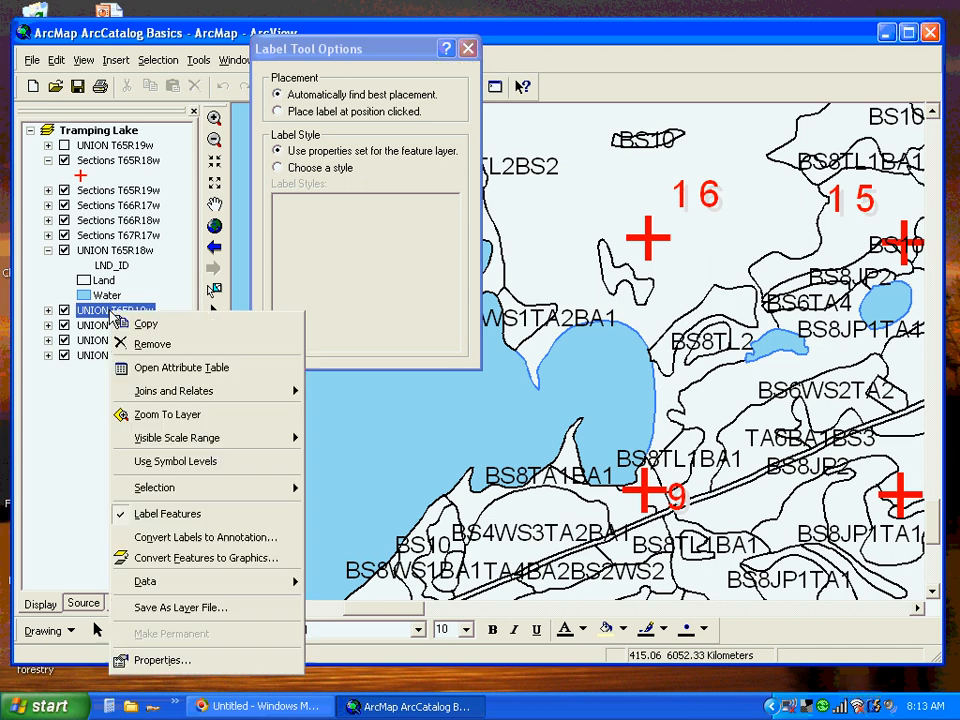
pyautogui.click(160, 660)
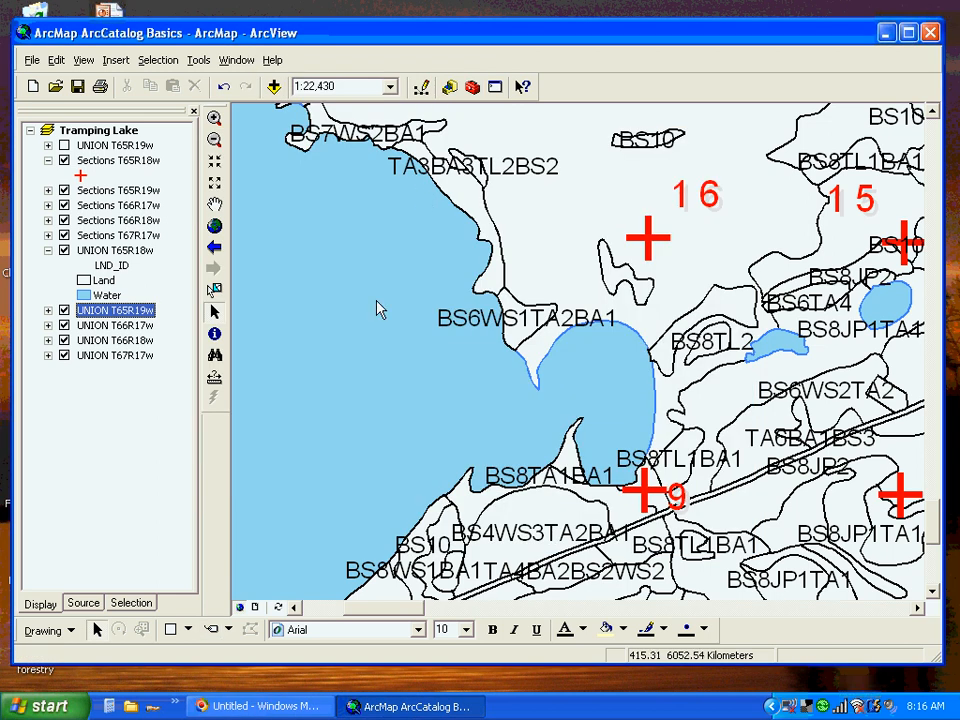
pyautogui.rightClick(128, 312)
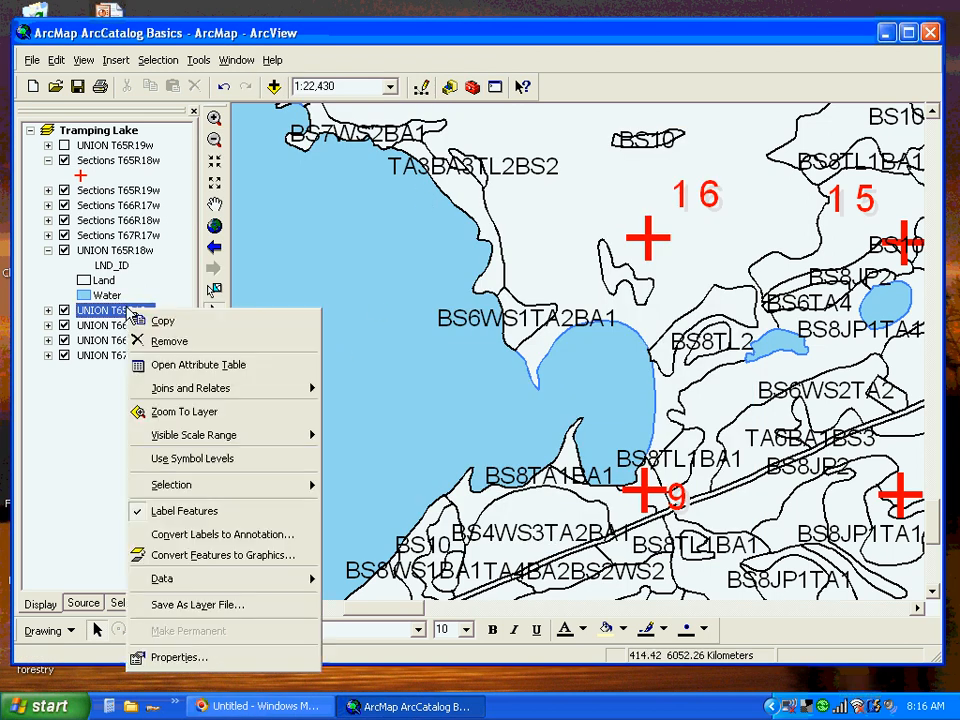
pyautogui.click(180, 658)
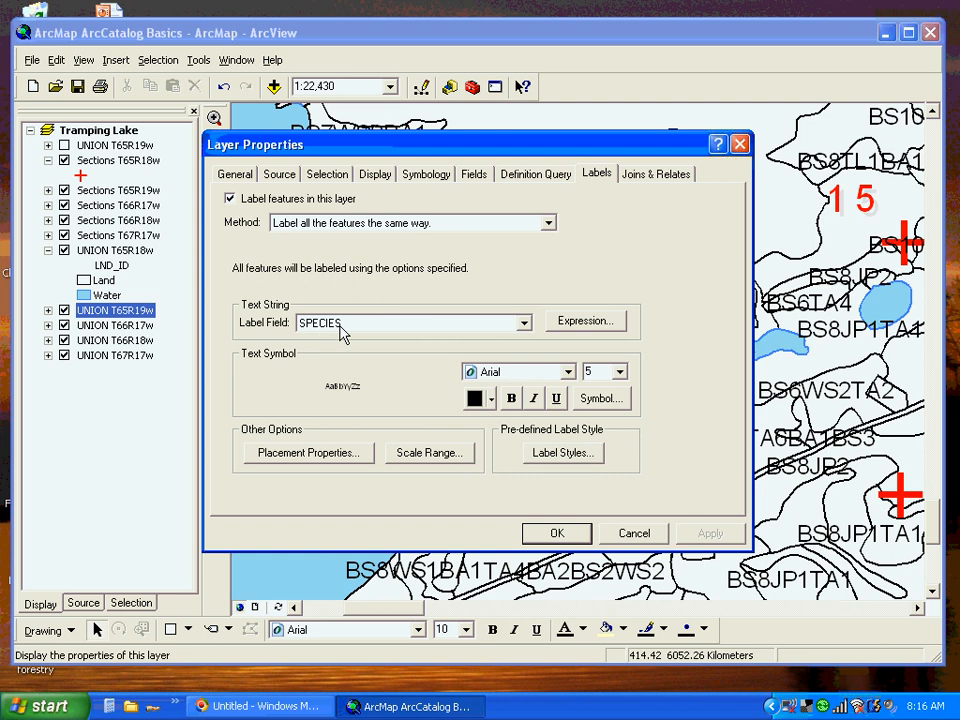
pyautogui.click(230, 200)
pyautogui.click(693, 536)
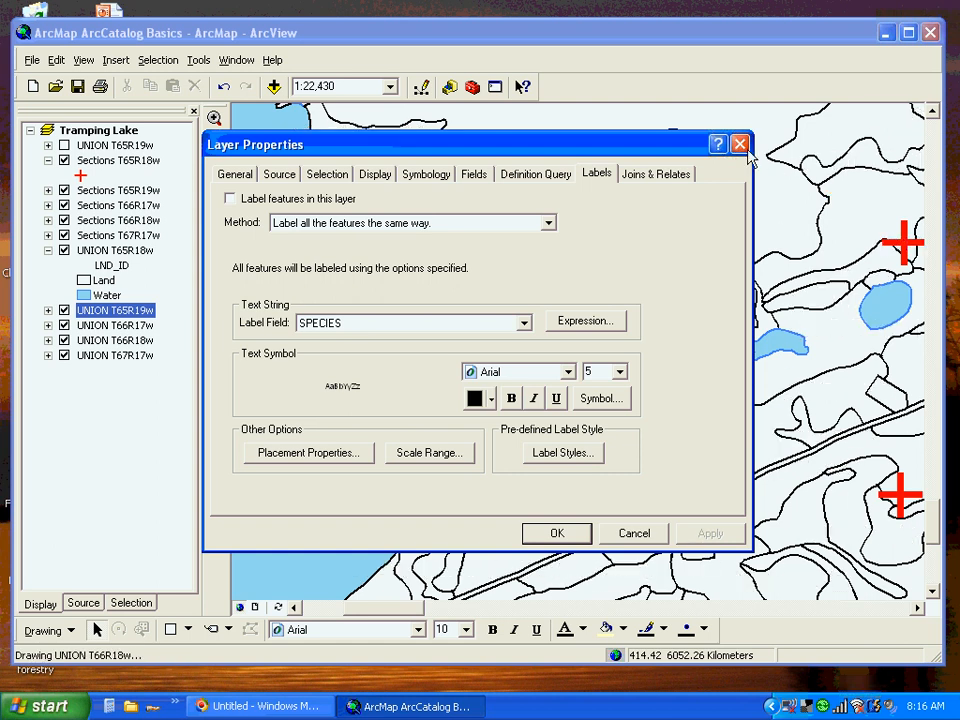
pyautogui.click(566, 536)
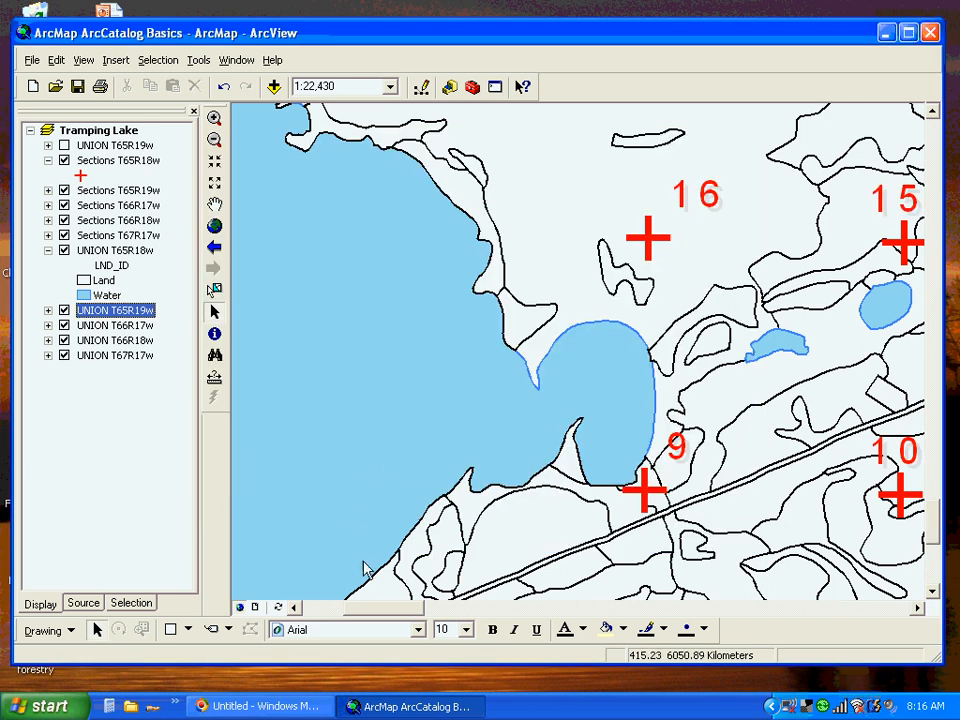
# Place a single species label on the small shoreline polygon southwest of section 16, using automatic placement and the layer's label properties
pyautogui.click(211, 630)
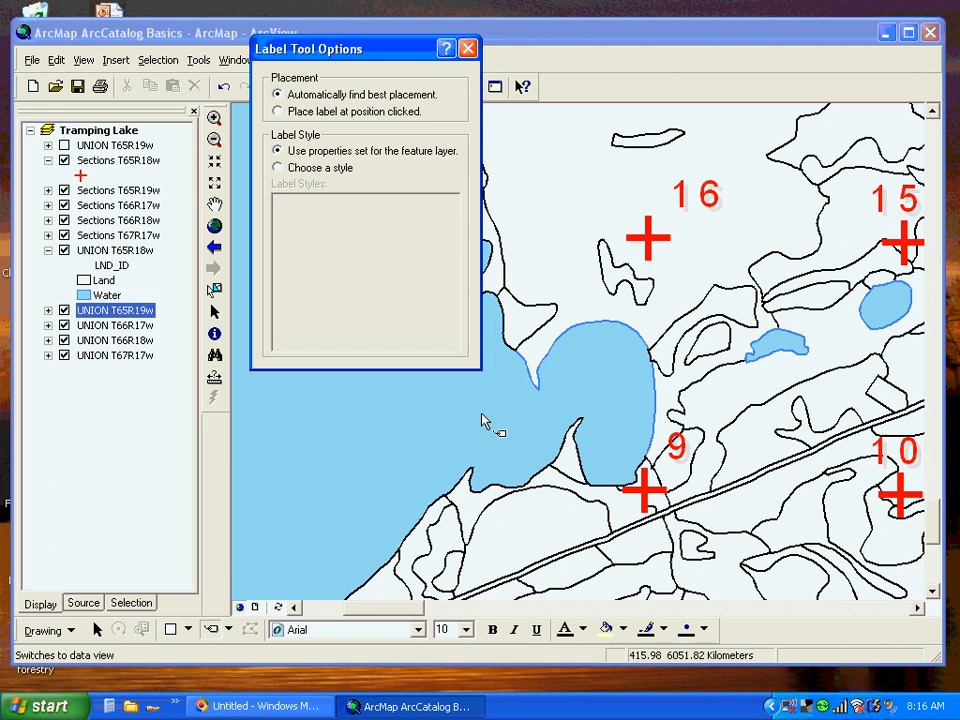
pyautogui.click(518, 326)
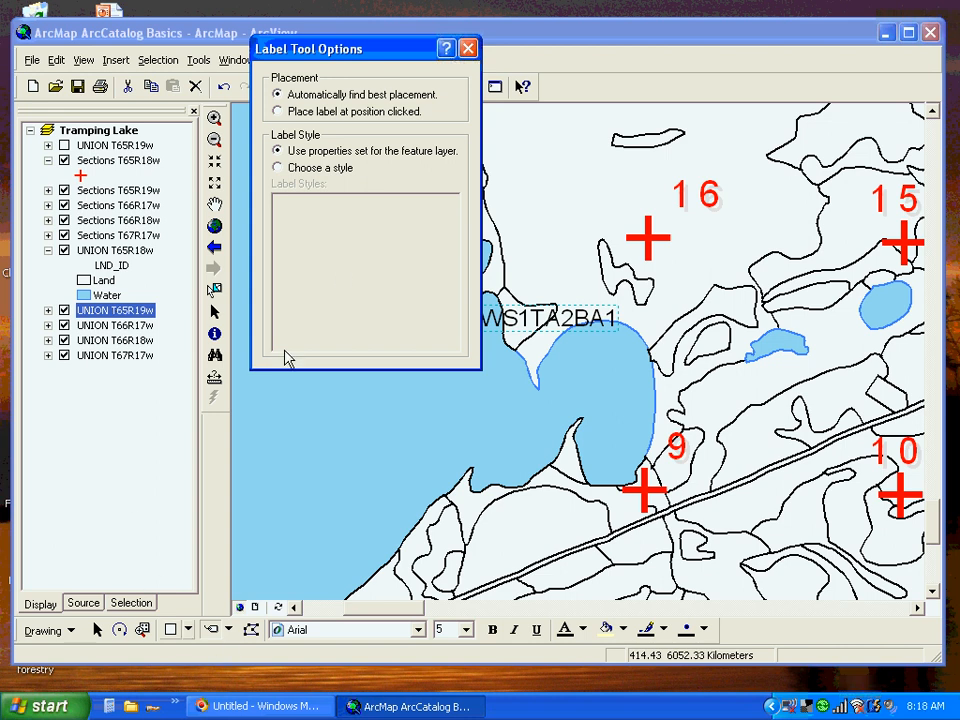
# Change the label field of the UNION T65R19w layer to BALHECT, leaving automatic labelling off
pyautogui.rightClick(115, 316)
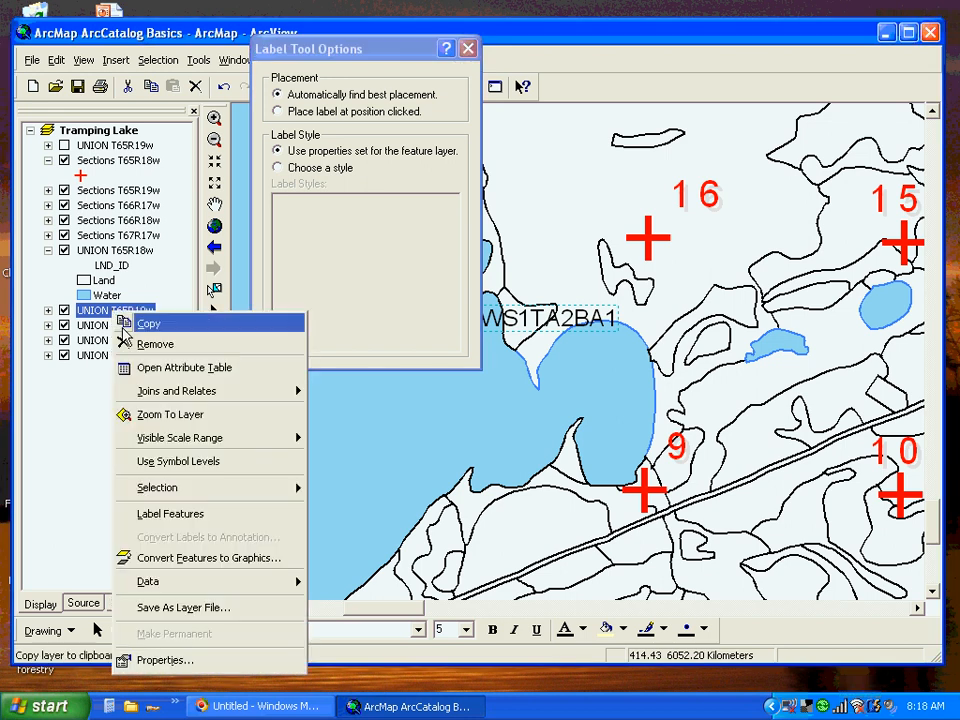
pyautogui.click(160, 660)
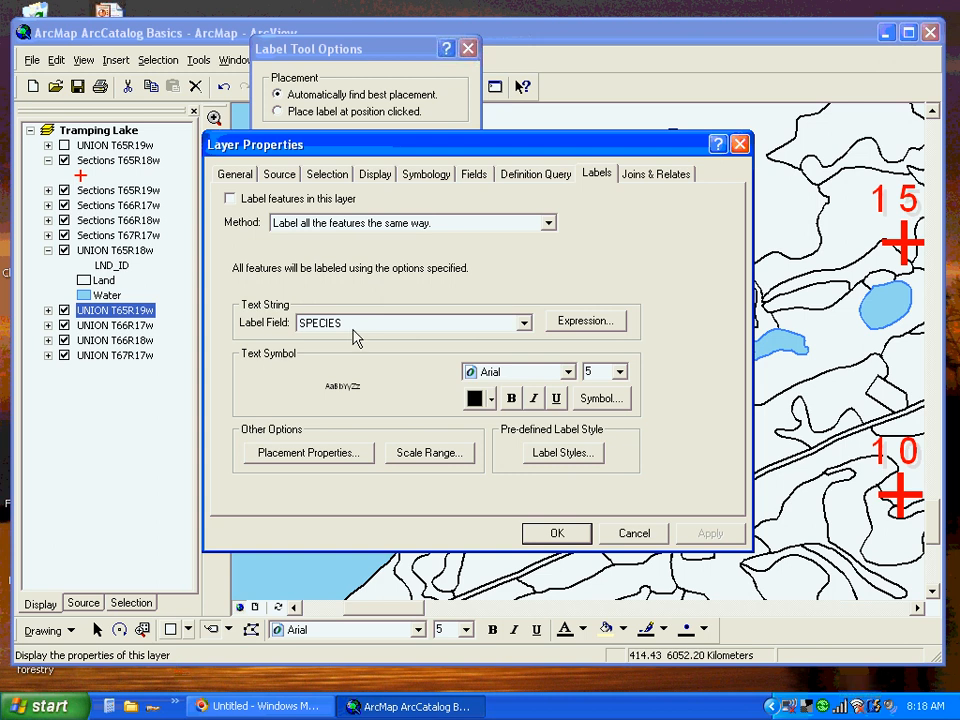
pyautogui.click(524, 324)
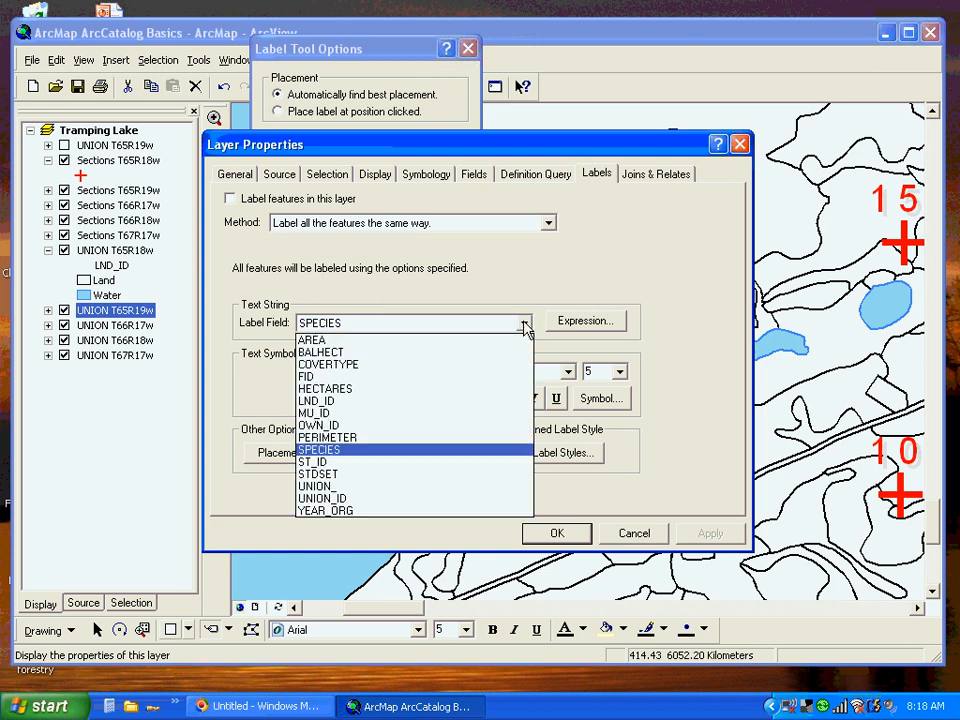
pyautogui.click(340, 353)
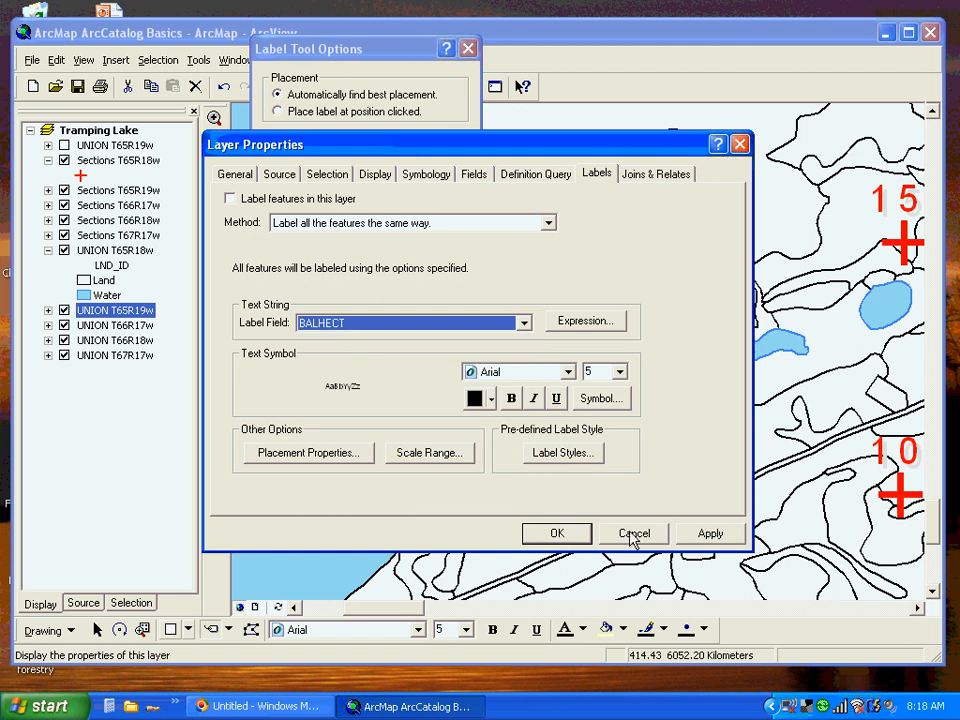
pyautogui.click(556, 532)
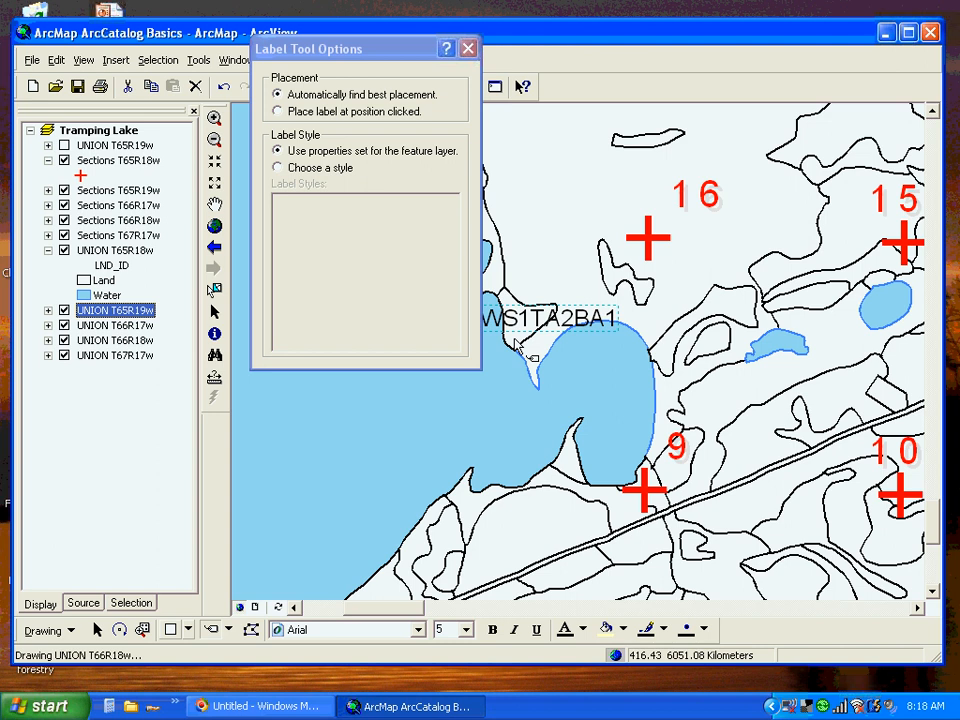
# Add a BALHECT label to the shoreline polygon just below the species label, then close the label options and return to element selection
pyautogui.click(515, 346)
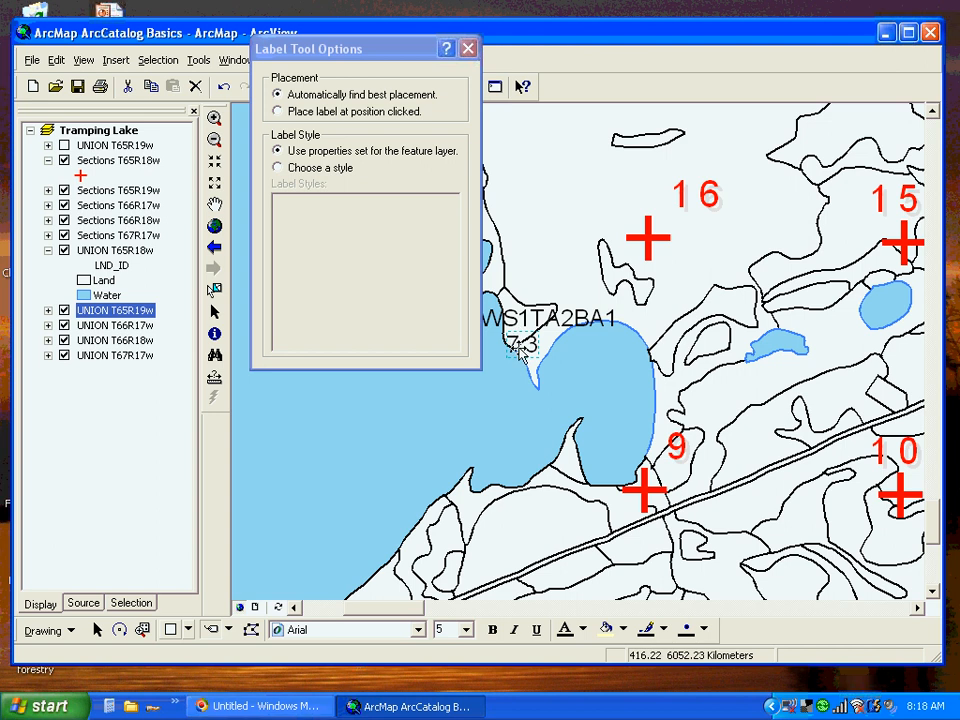
pyautogui.click(467, 50)
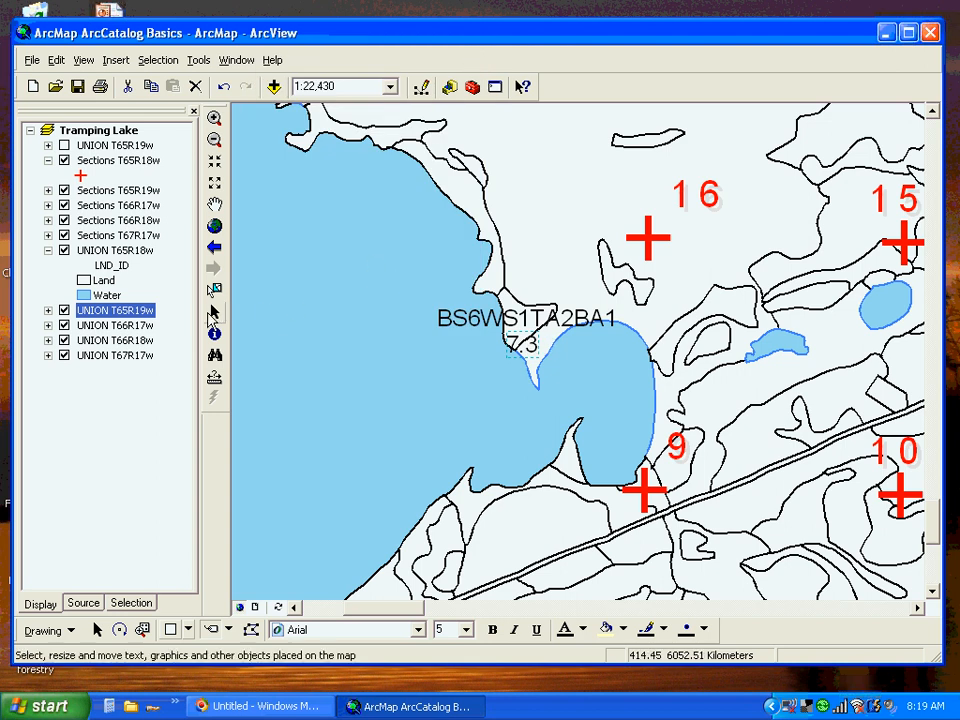
pyautogui.click(214, 313)
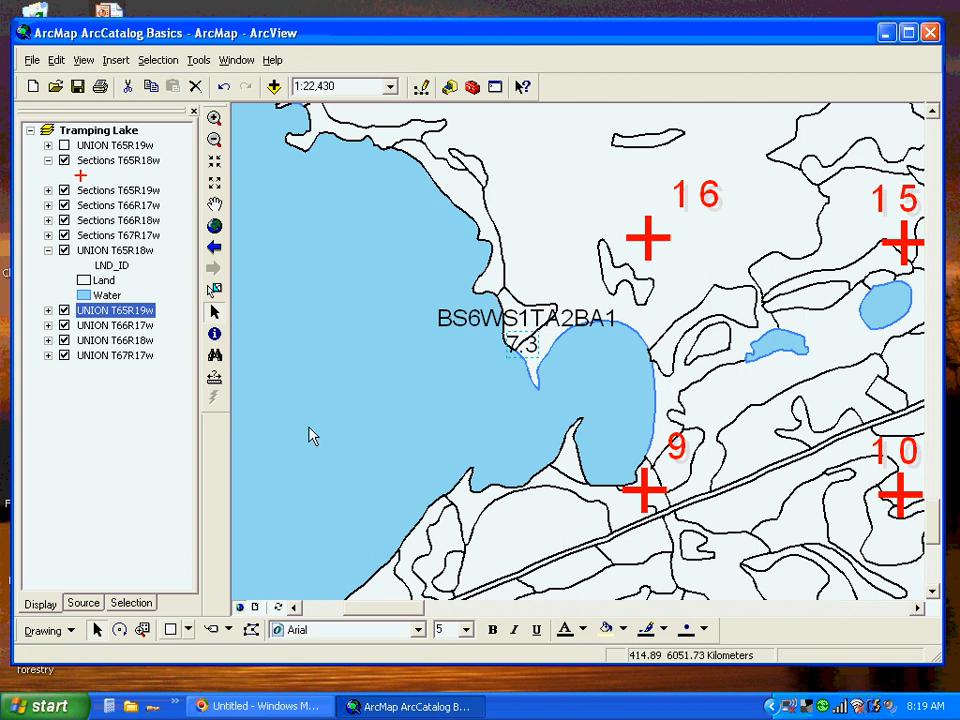
# Set the UNION T65R19w label field back to LND_ID and turn its feature labels on again
pyautogui.rightClick(103, 314)
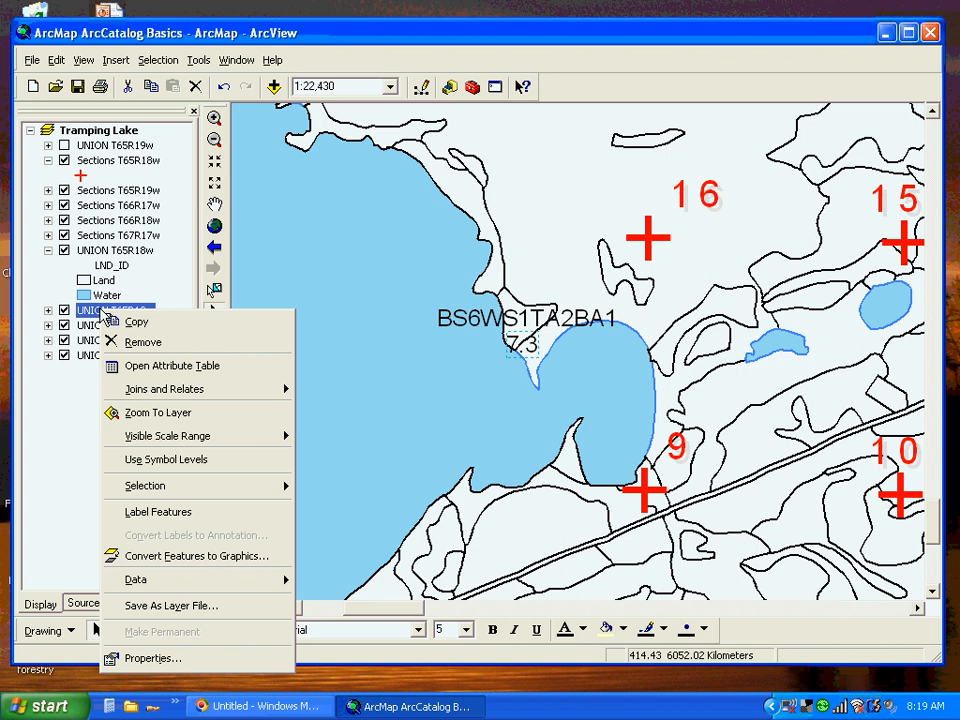
pyautogui.click(170, 660)
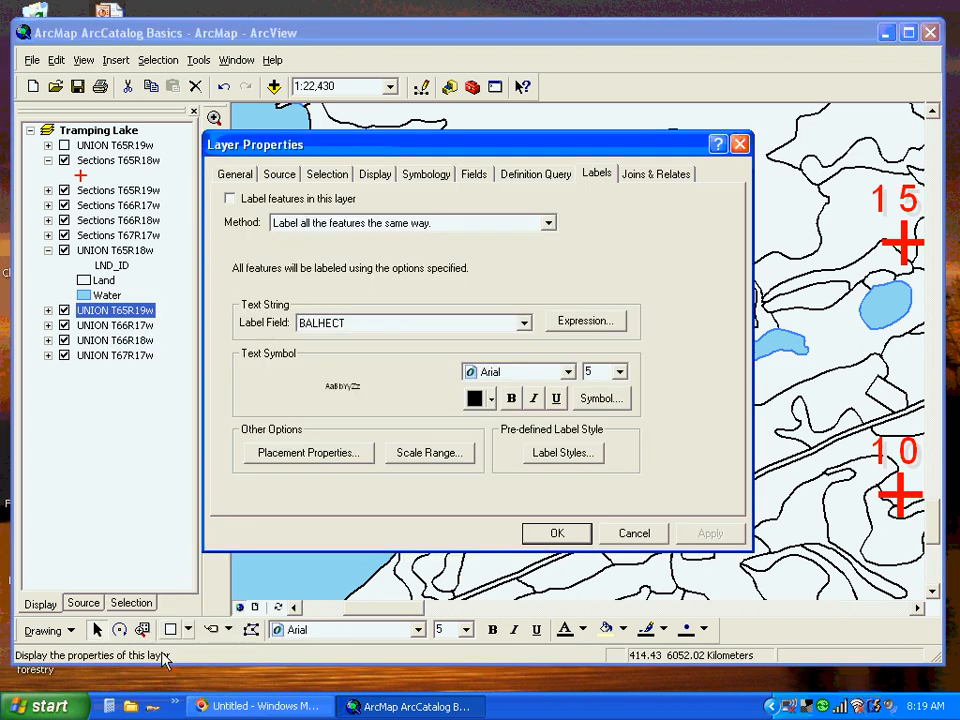
pyautogui.click(523, 323)
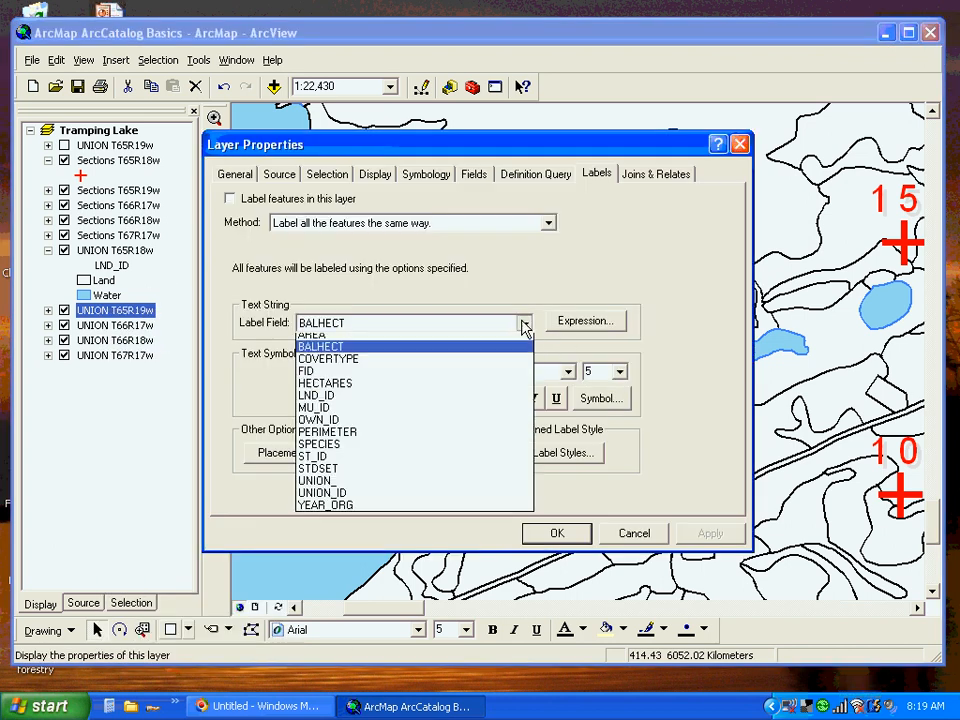
pyautogui.click(328, 401)
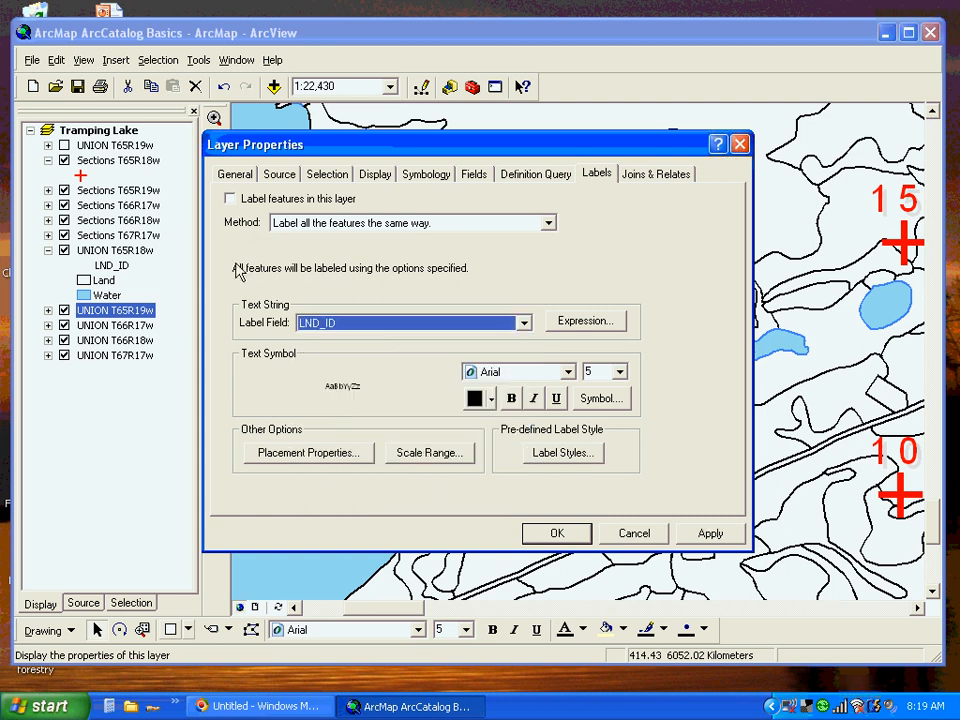
pyautogui.click(230, 200)
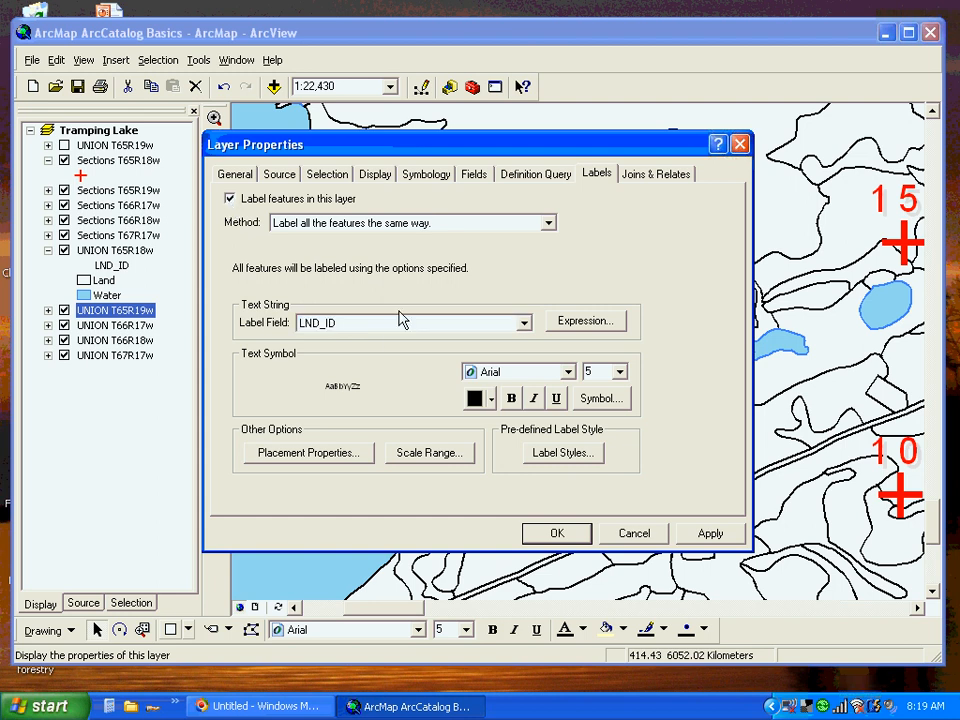
pyautogui.click(557, 535)
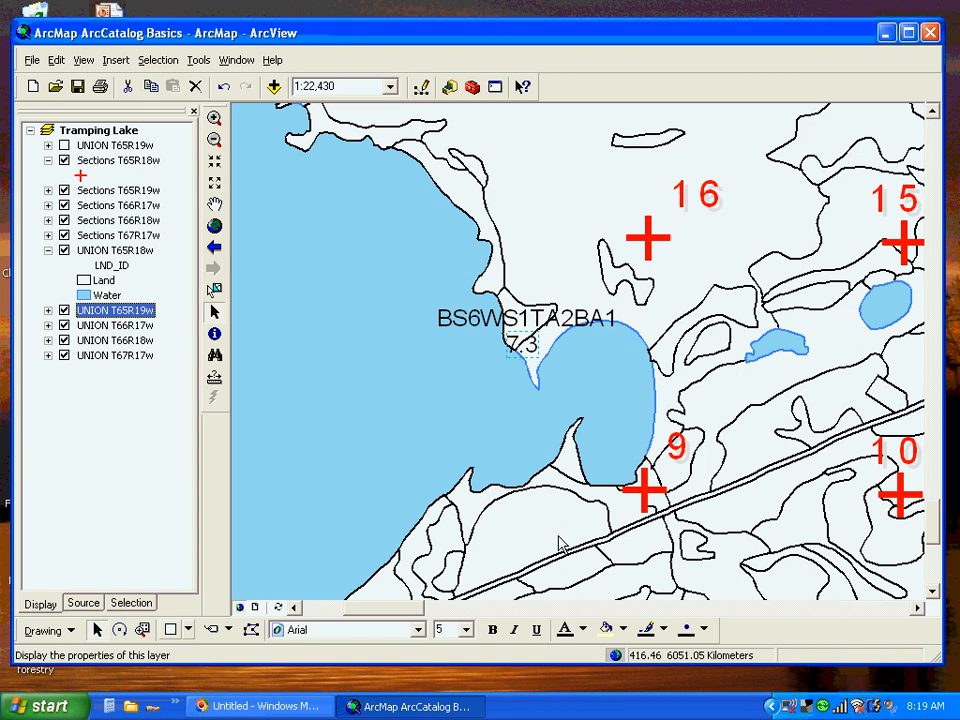